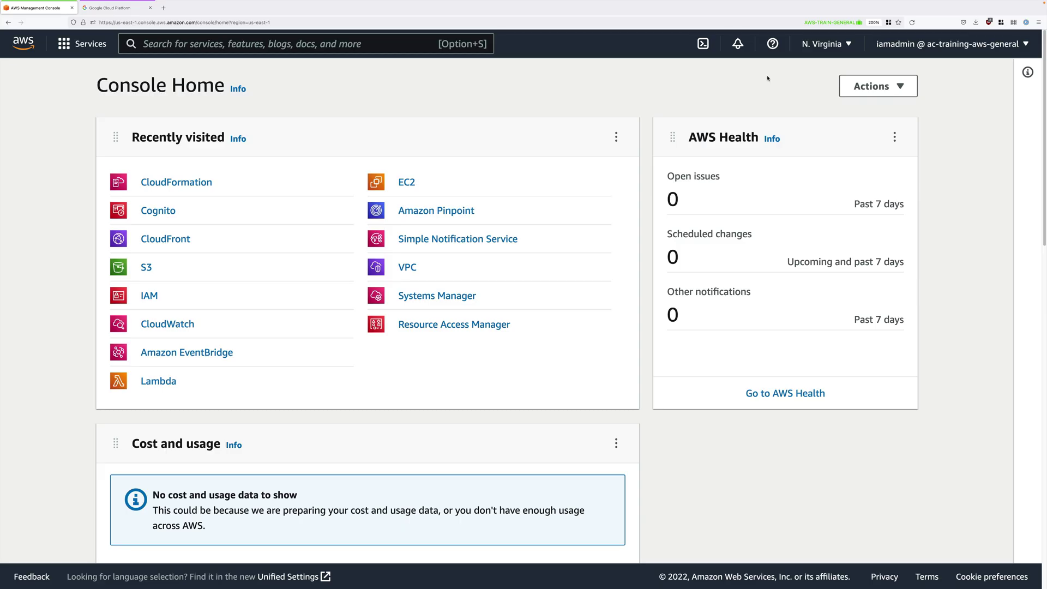
Check which account is signed in and which region is in use
left_click(920, 46)
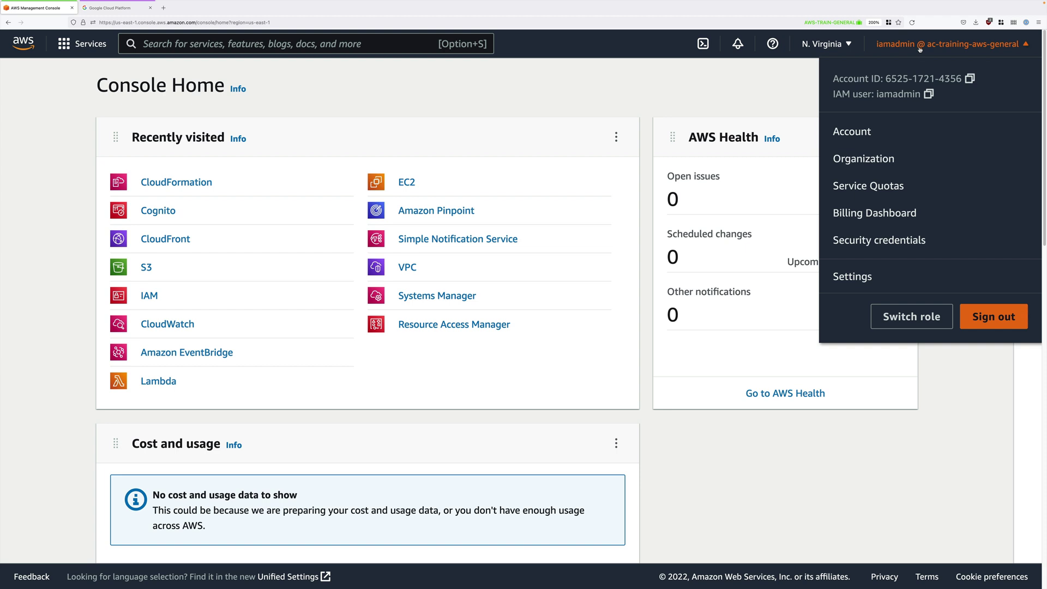
left_click(821, 44)
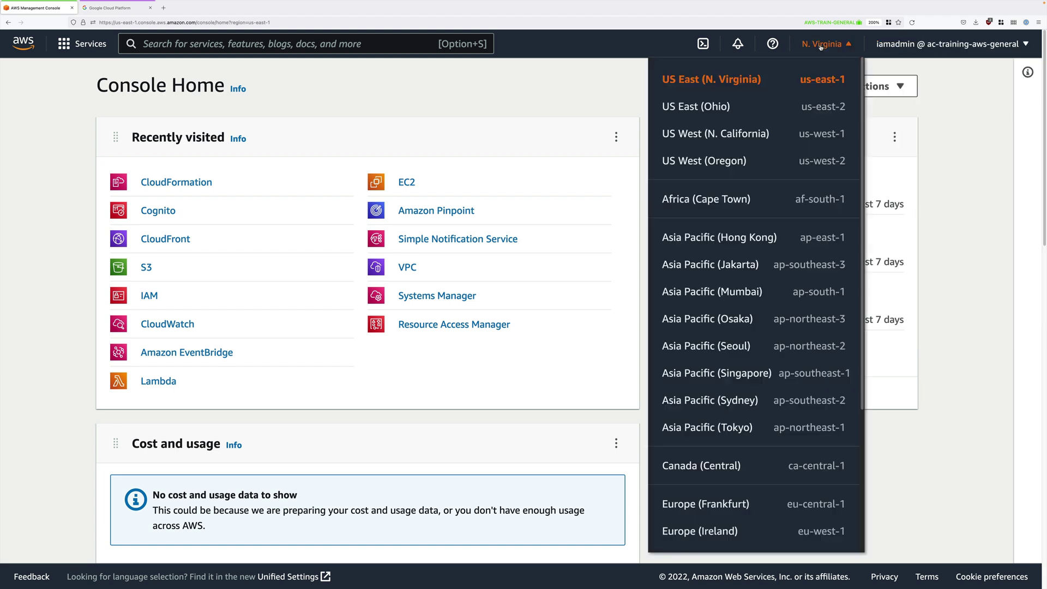
left_click(821, 43)
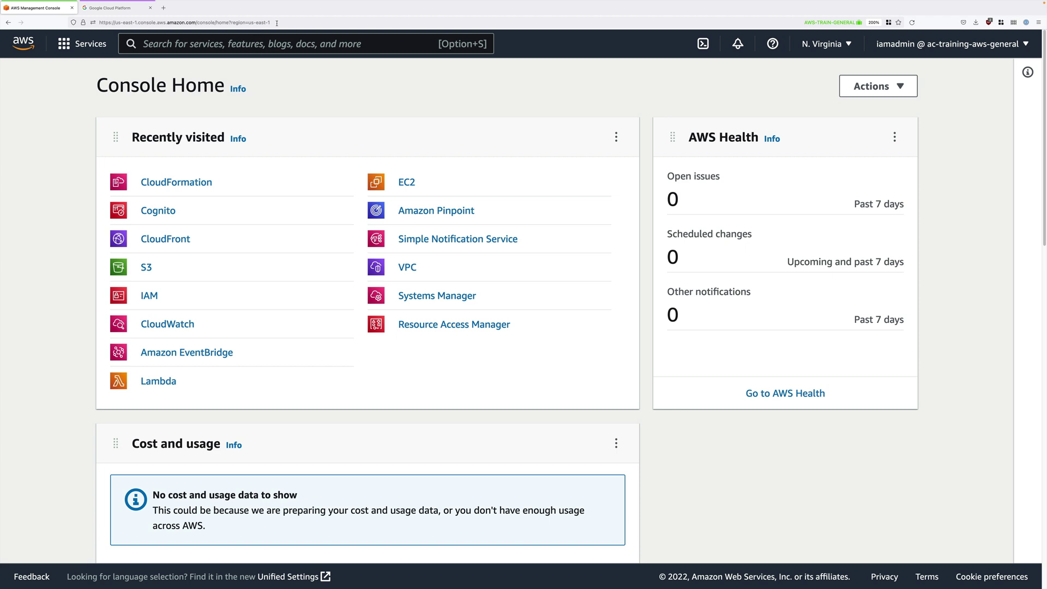
Launch the WEBIDF stack from the quick-create template, acknowledging custom-named IAM resources
key("Return")
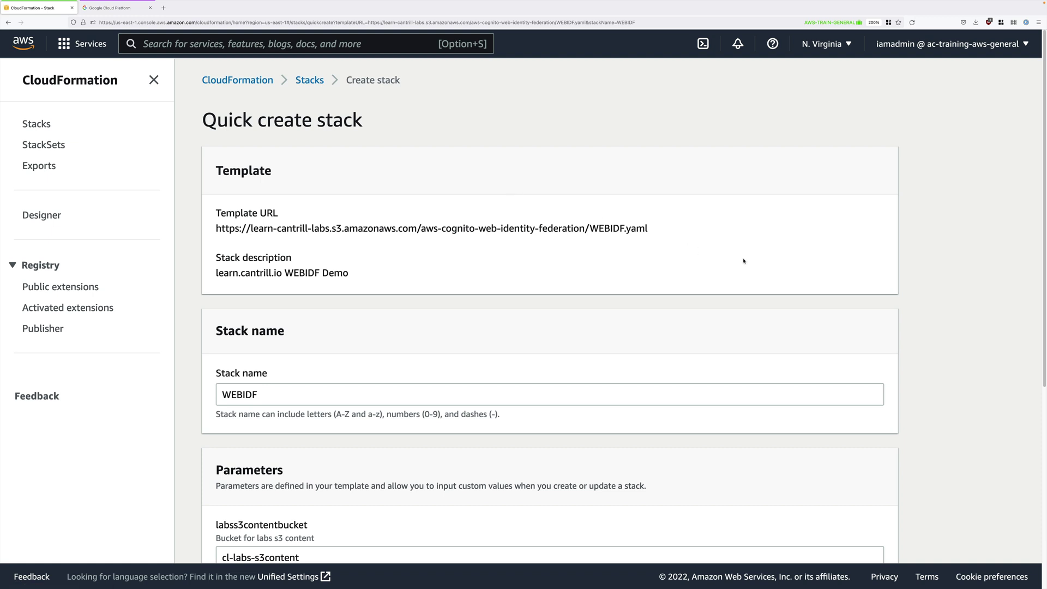
scroll(731, 272, "down", 3)
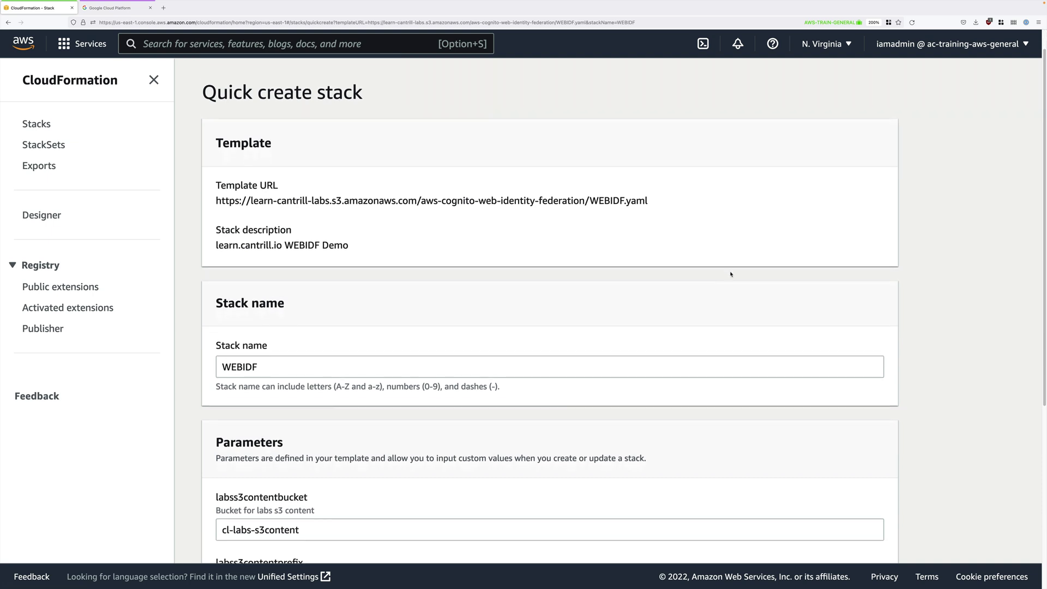
scroll(732, 273, "down", 3)
scroll(732, 273, "down", 3)
scroll(731, 273, "down", 2)
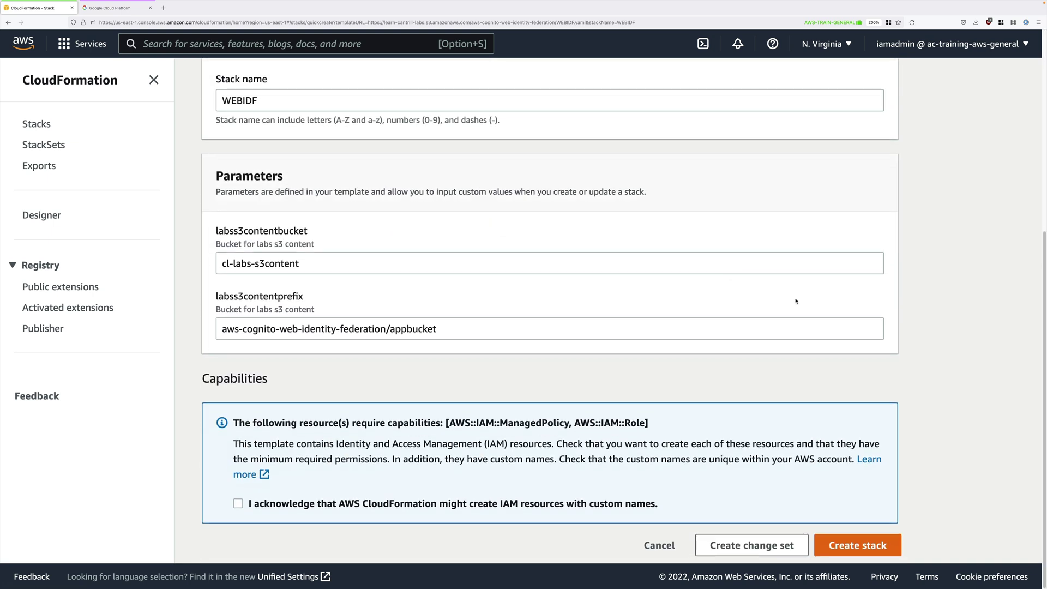
left_click(238, 504)
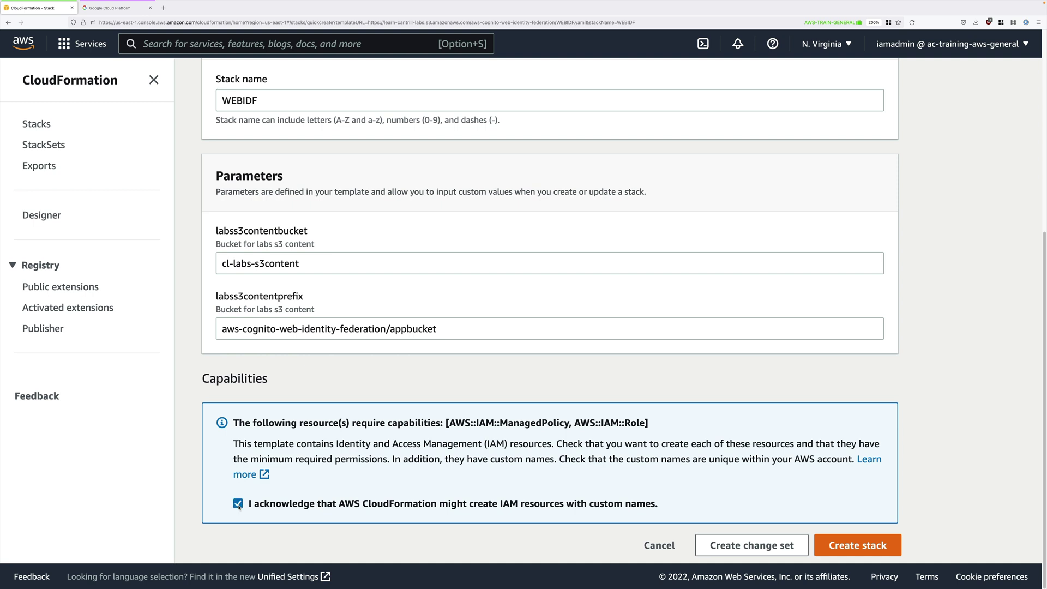
left_click(879, 547)
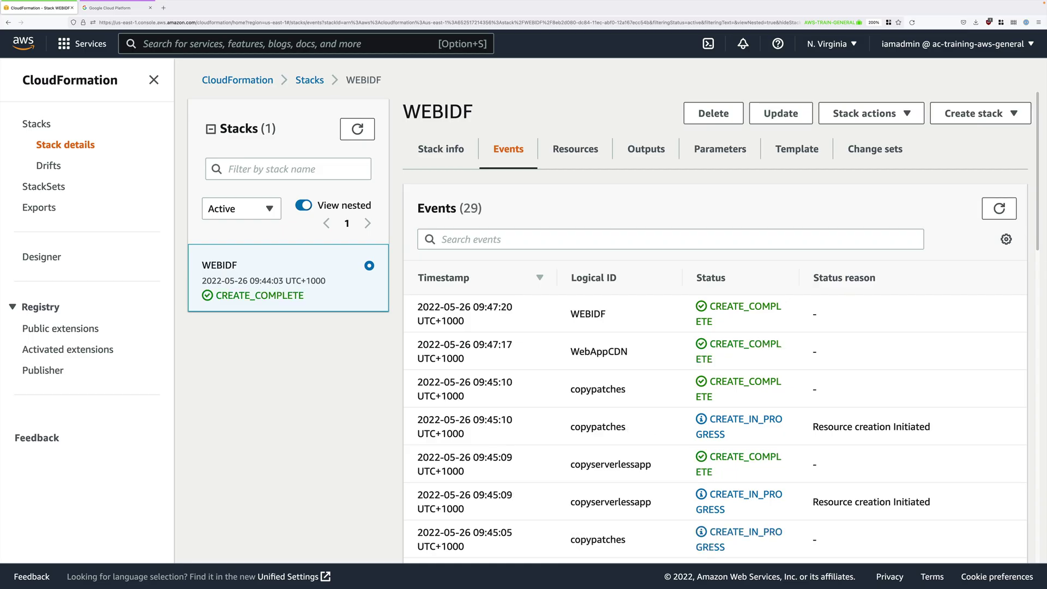
Show the WEBIDF stack's Resources tab listing its nine created resources
left_click(574, 149)
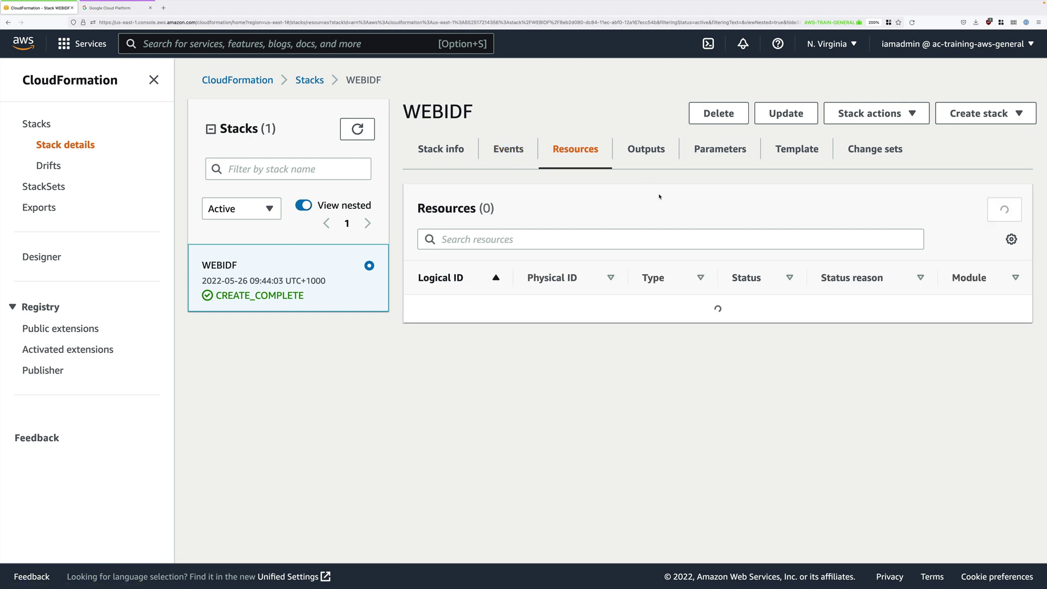
scroll(789, 329, "down", 1)
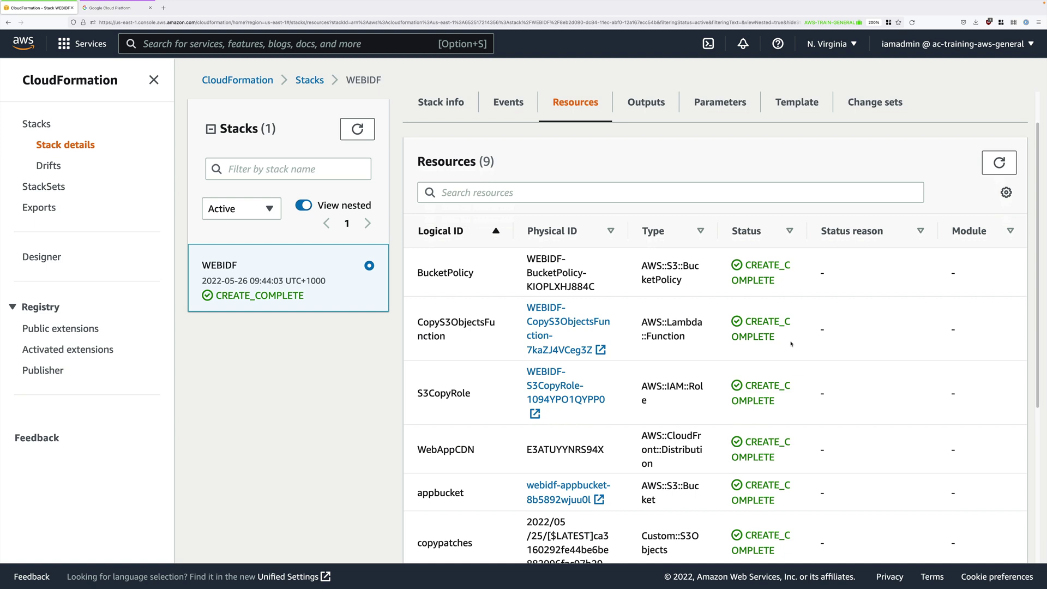
scroll(791, 344, "down", 3)
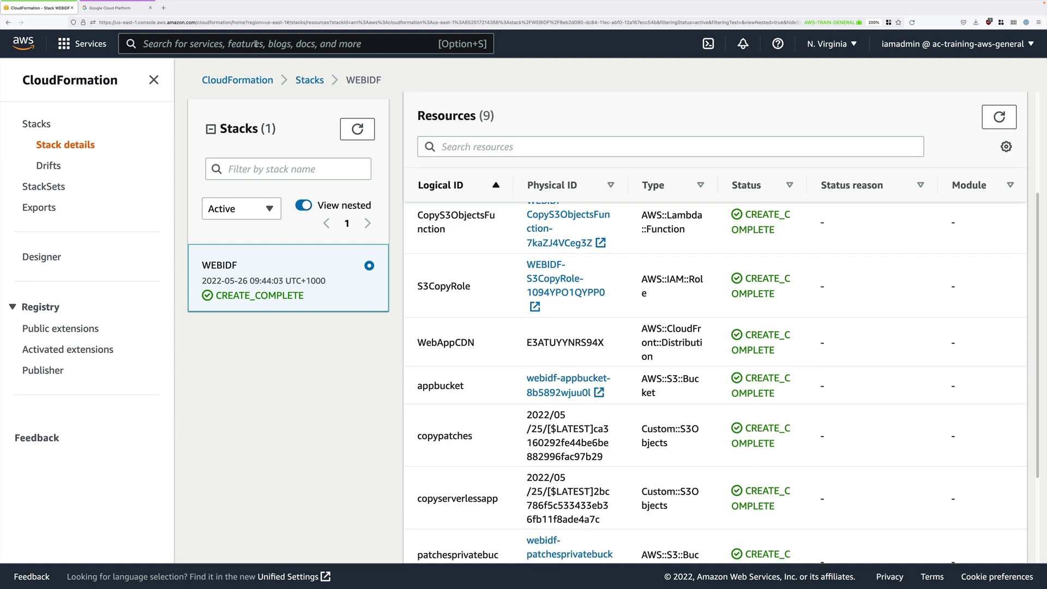
type("s3")
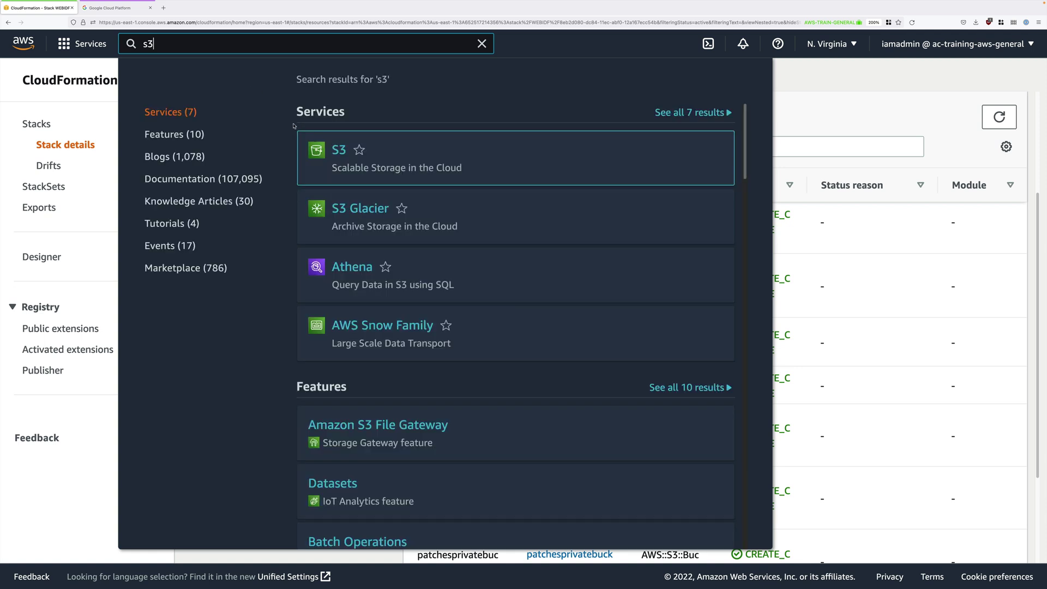
Open S3 in a new tab, inspect webidf-appbucket's index.html and scripts.js, then return to Buckets
right_click(338, 150)
left_click(385, 154)
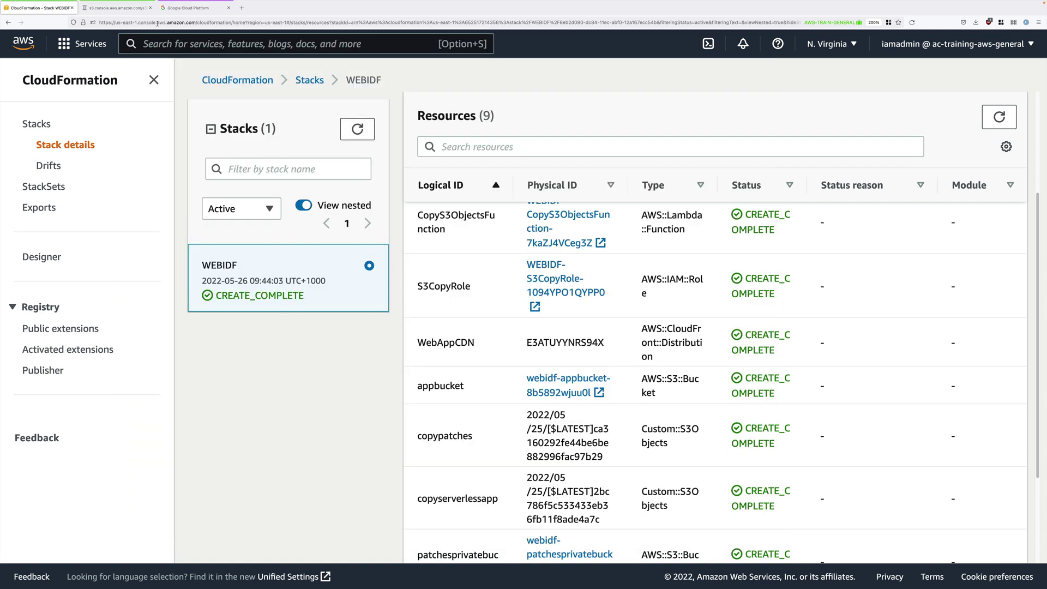
left_click(111, 8)
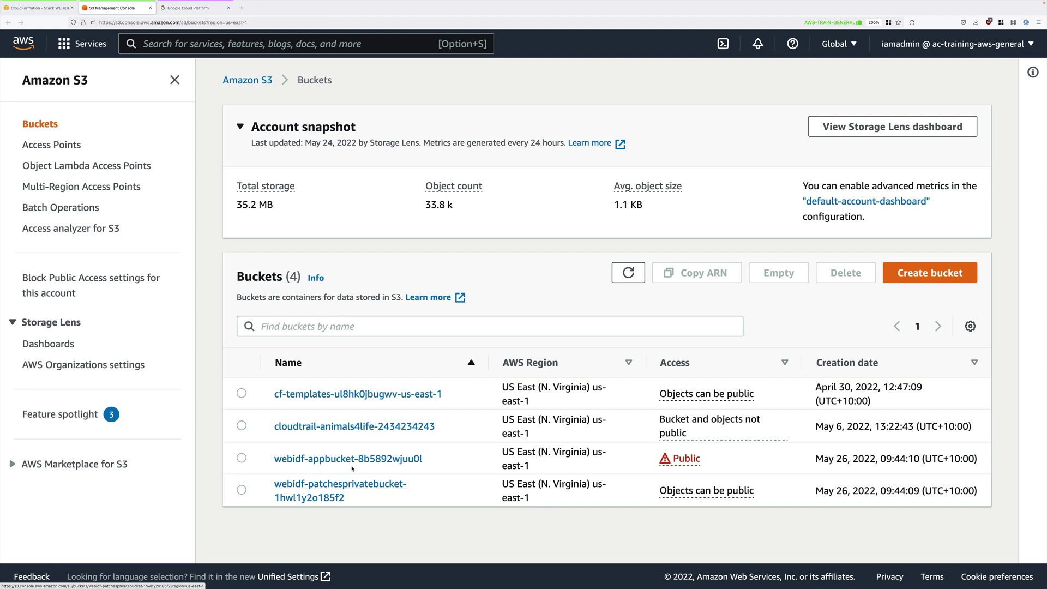
left_click(348, 459)
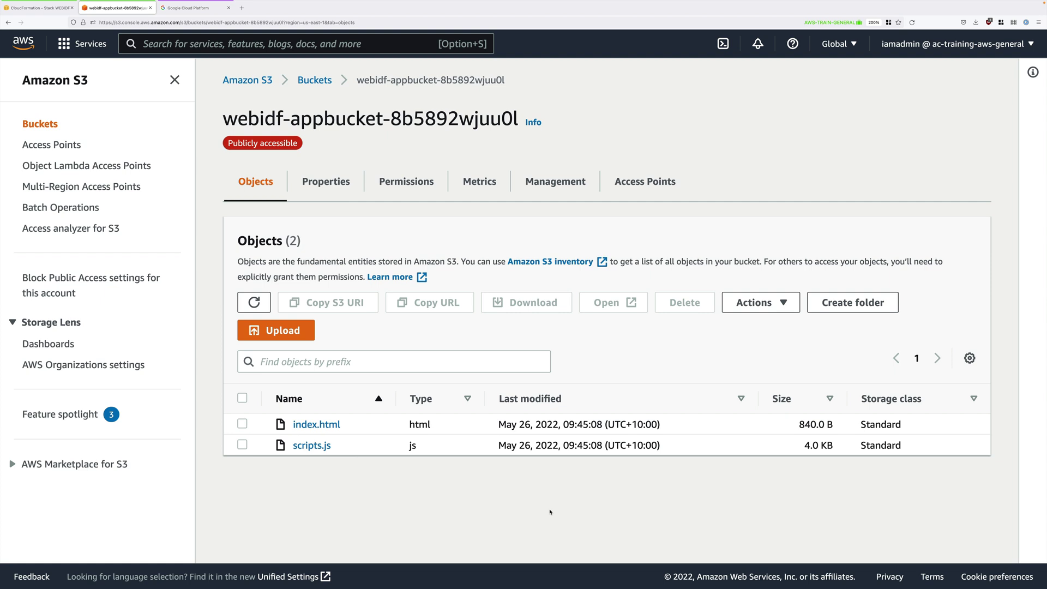
key("alt+Left")
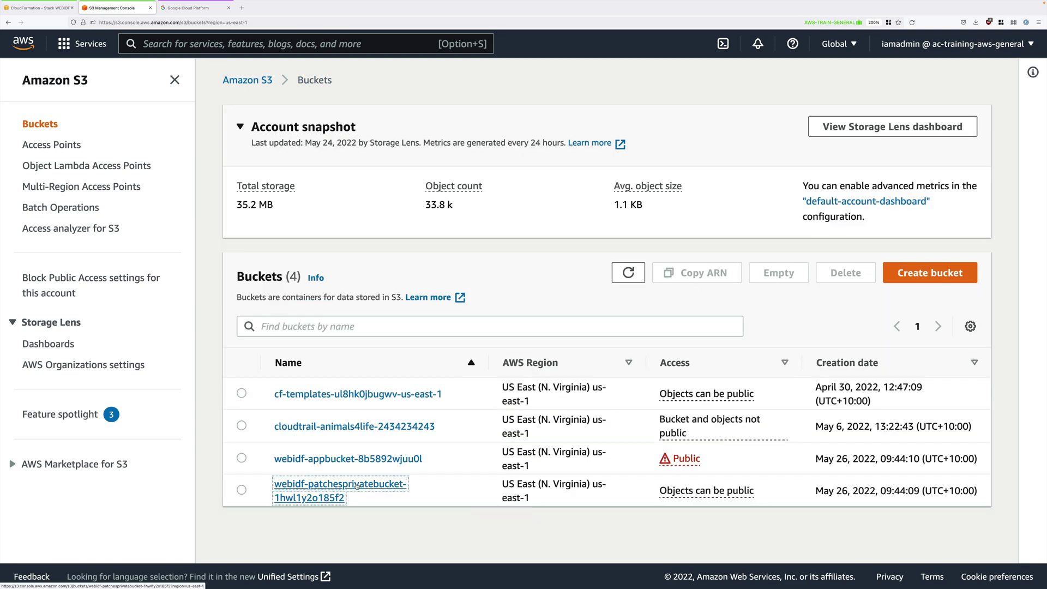
Open the private patches bucket and view patches1.jpg in a new tab
left_click(339, 484)
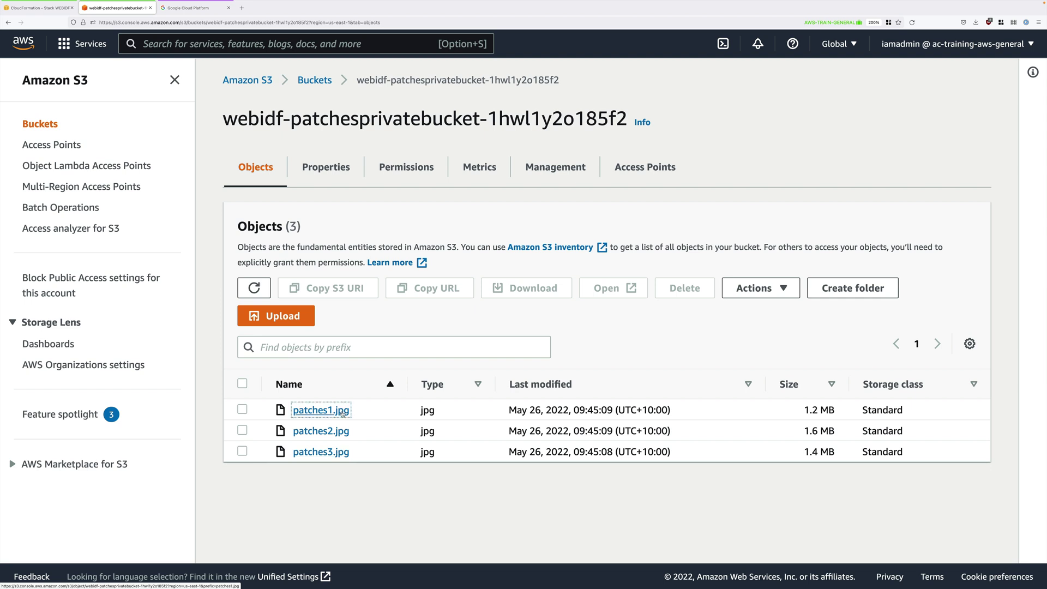
left_click(322, 410)
left_click(832, 107)
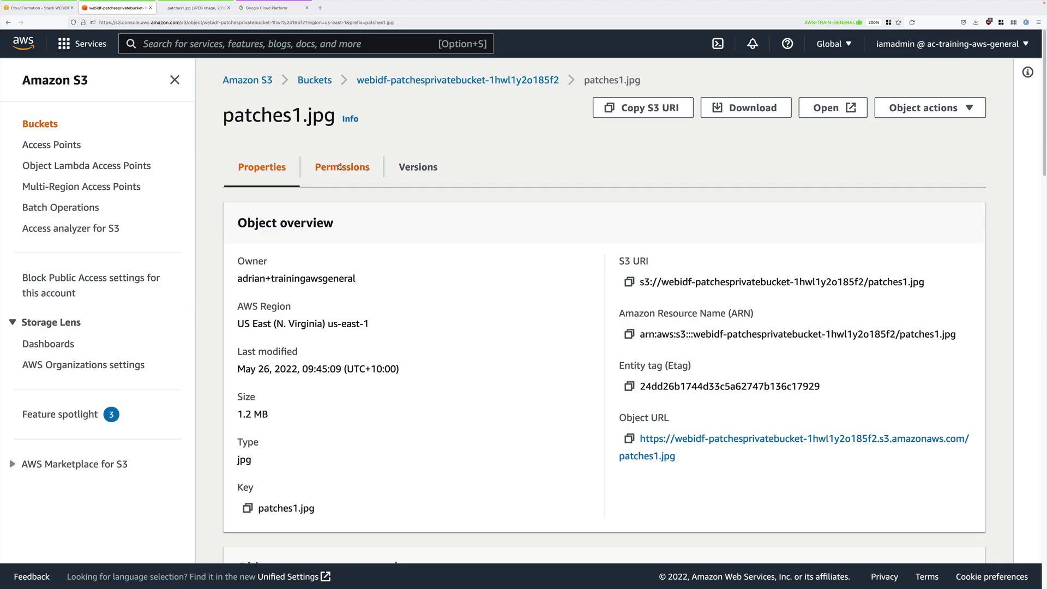
left_click(457, 80)
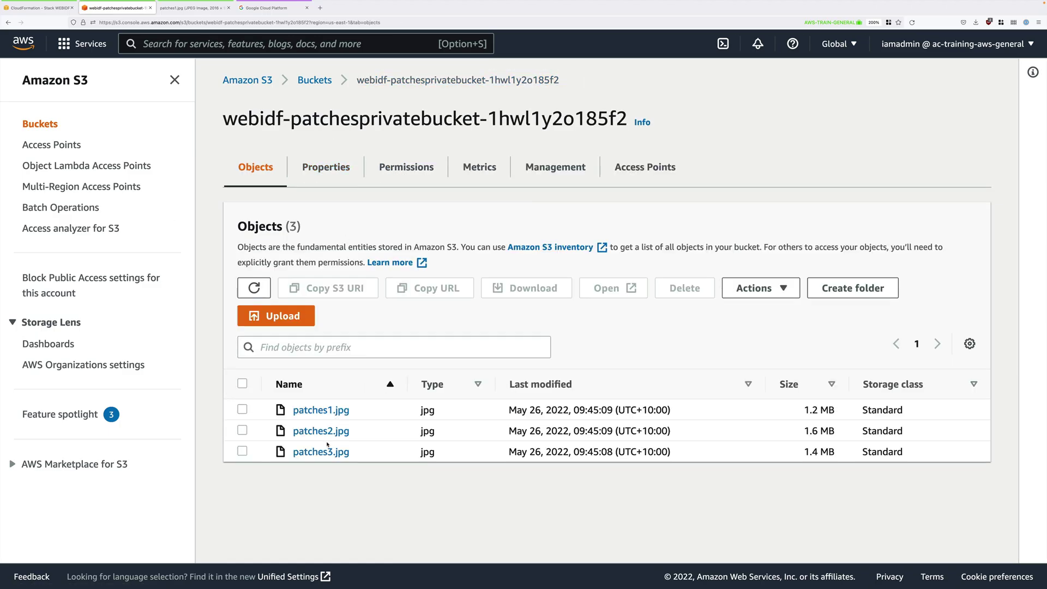
View patches2.jpg and patches3.jpg as photos, then begin a console search for CloudFront
left_click(323, 434)
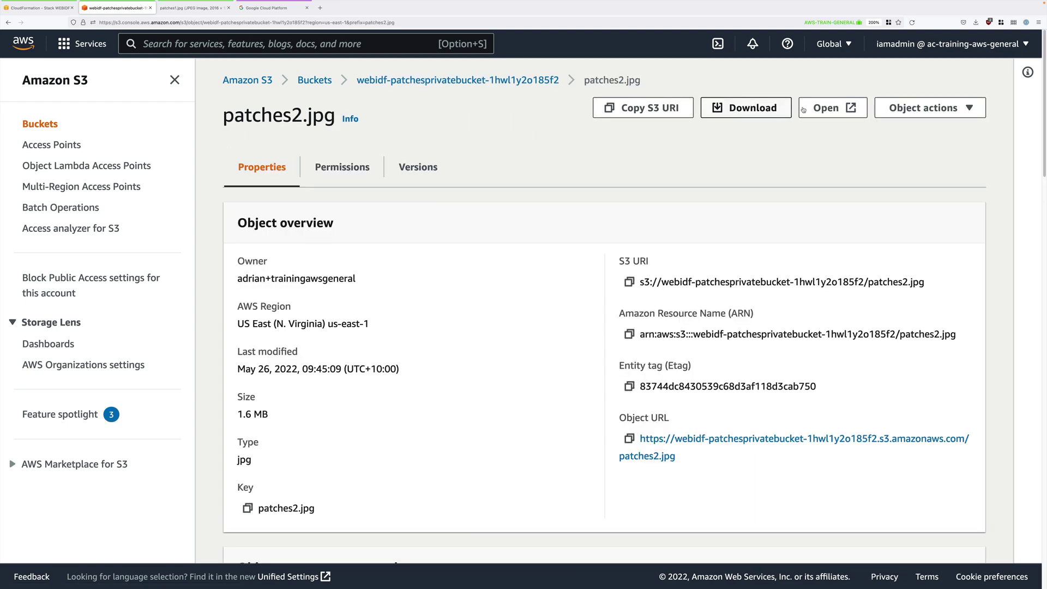
left_click(826, 107)
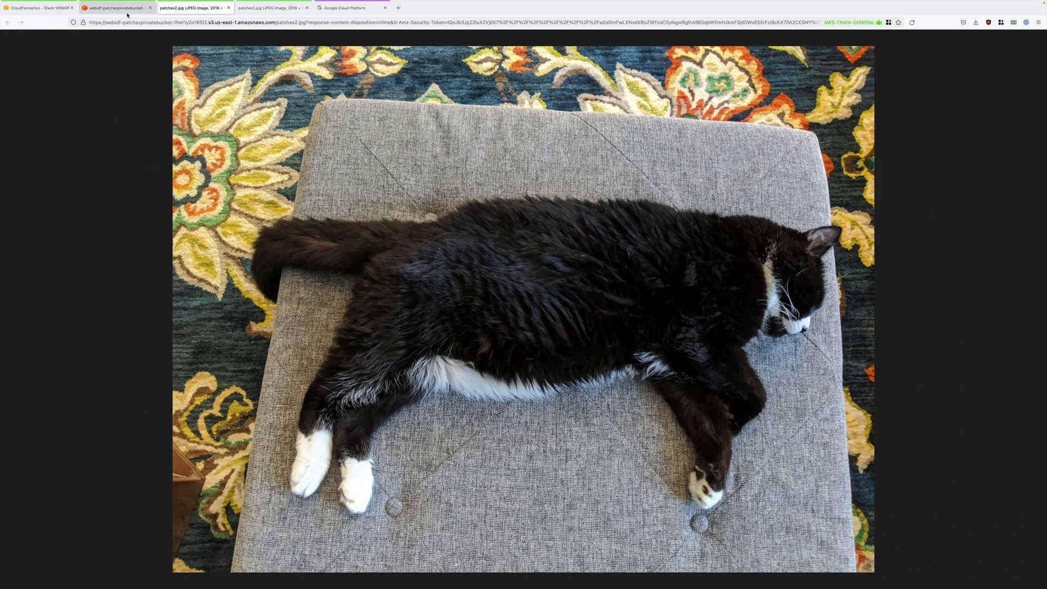
left_click(115, 7)
left_click(457, 79)
left_click(323, 451)
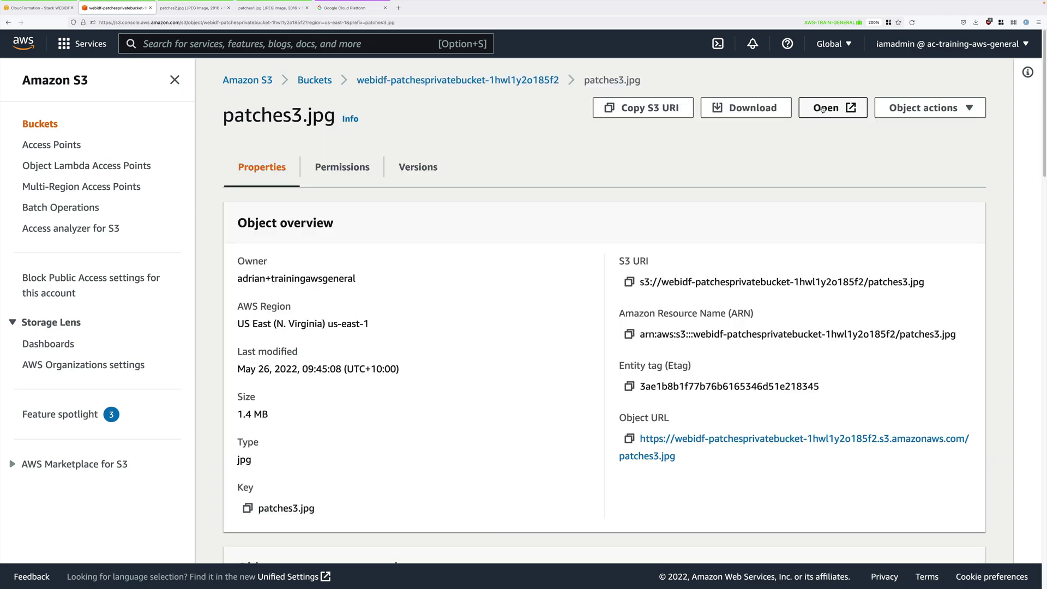
left_click(826, 107)
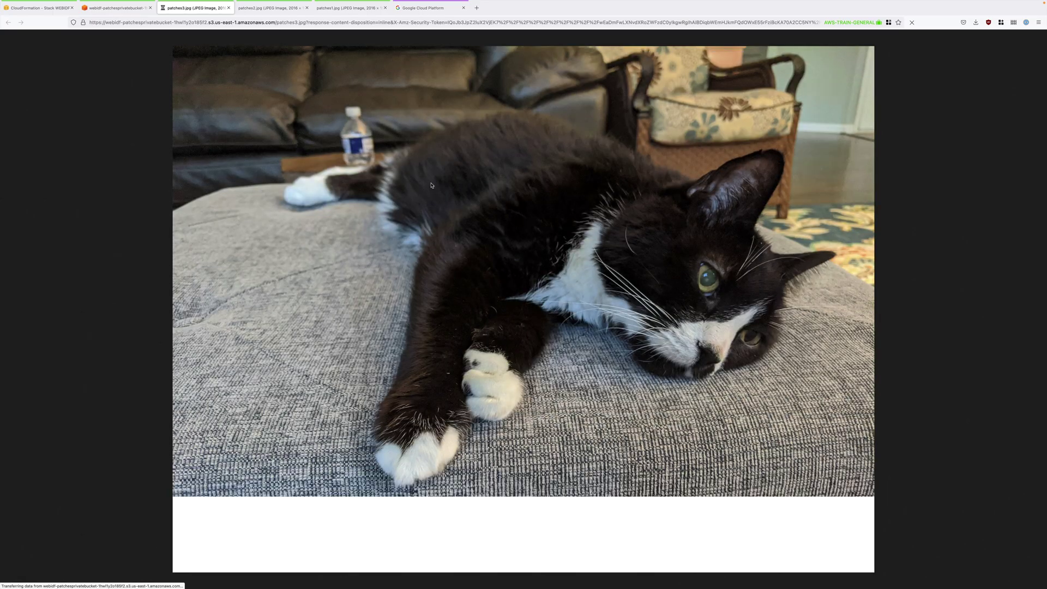
left_click(227, 7)
type("cloudfront")
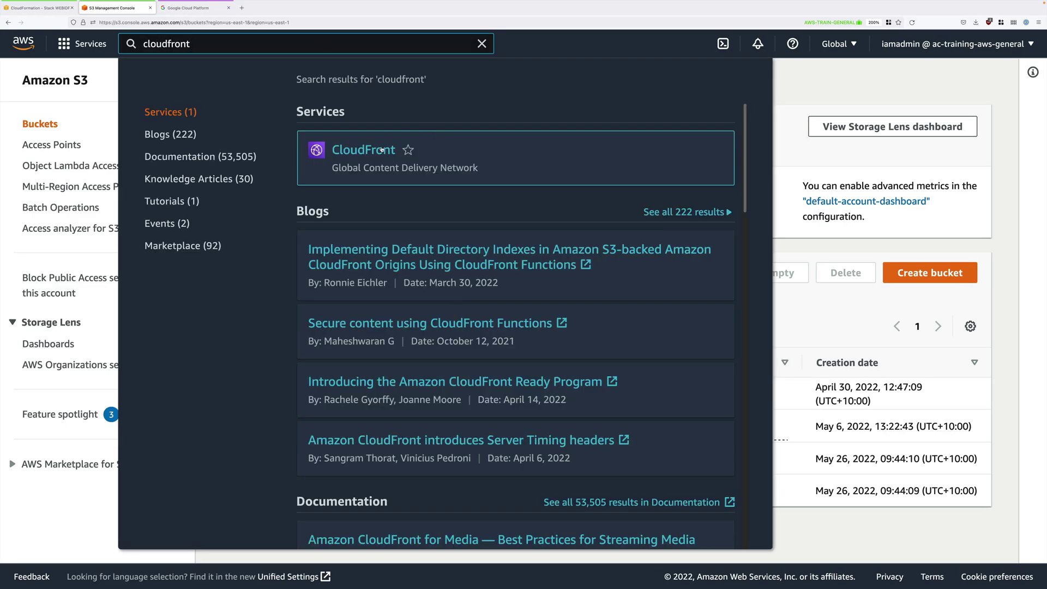
Open the CloudFront search result in a new tab and switch to its Distributions page
right_click(381, 151)
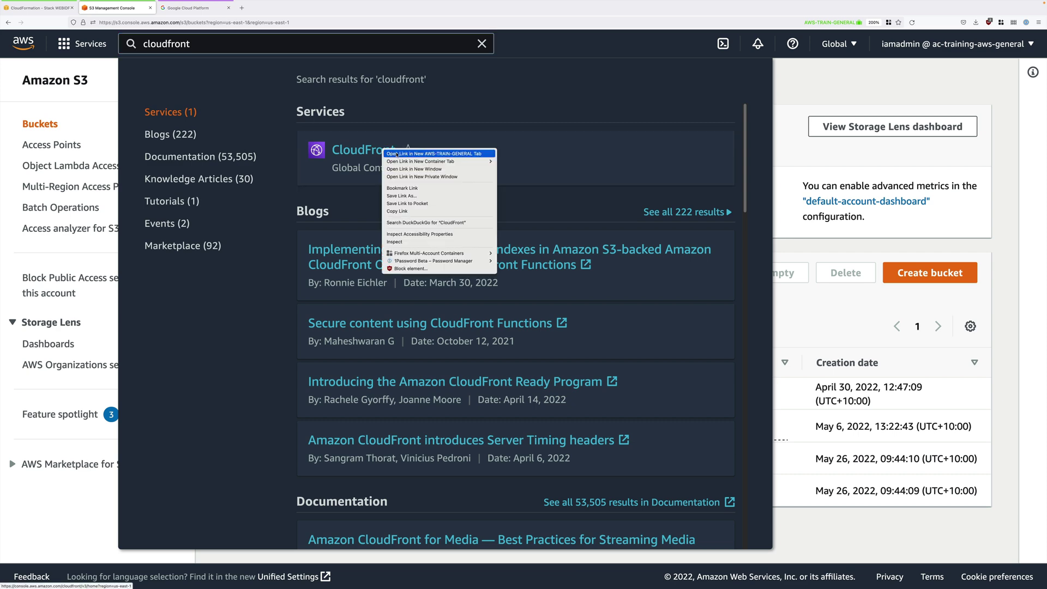
left_click(409, 153)
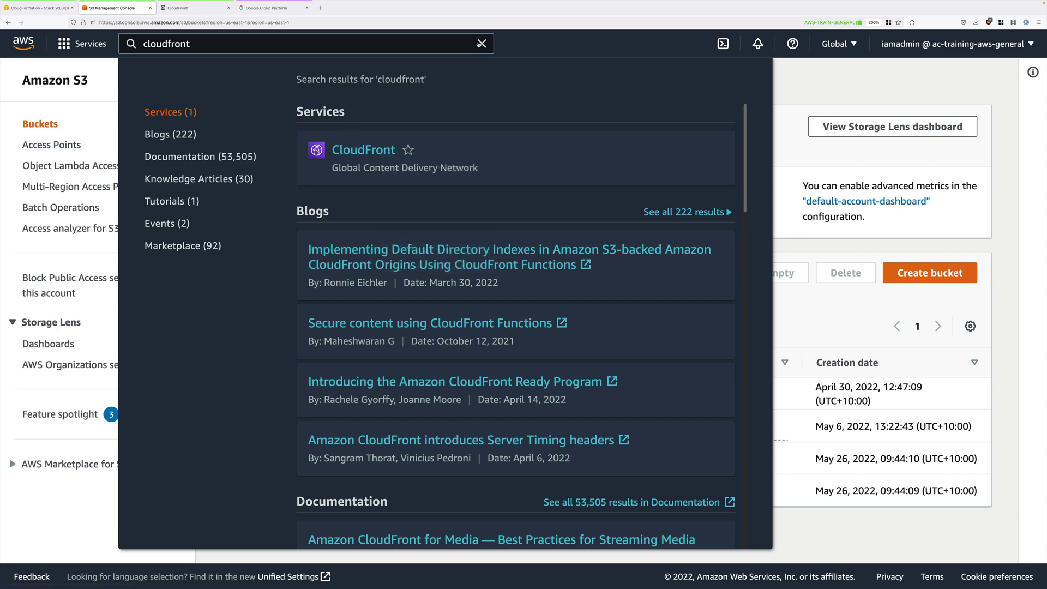
key("Escape")
left_click(194, 8)
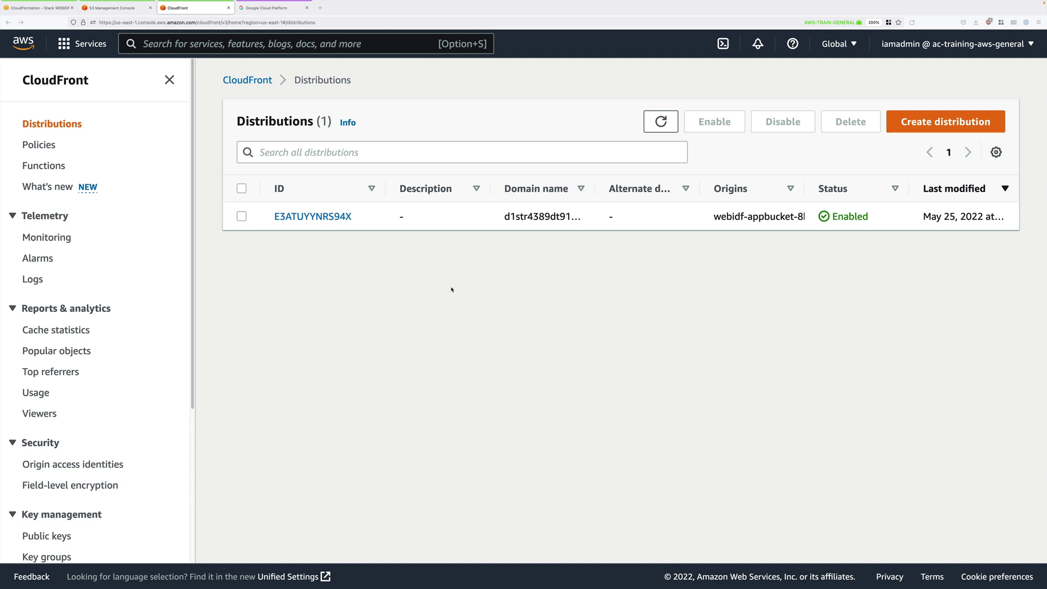
Open distribution E3ATUYYNRS94X and copy its domain name d1str4389dt91.cloudfront.net
left_click_drag(713, 216, 786, 217)
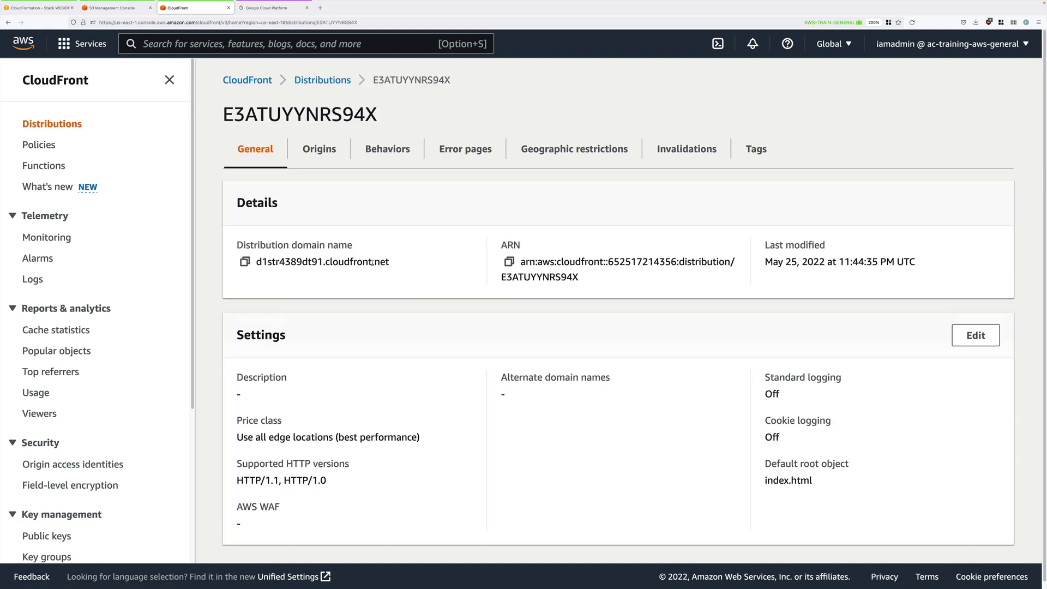
left_click_drag(390, 262, 256, 263)
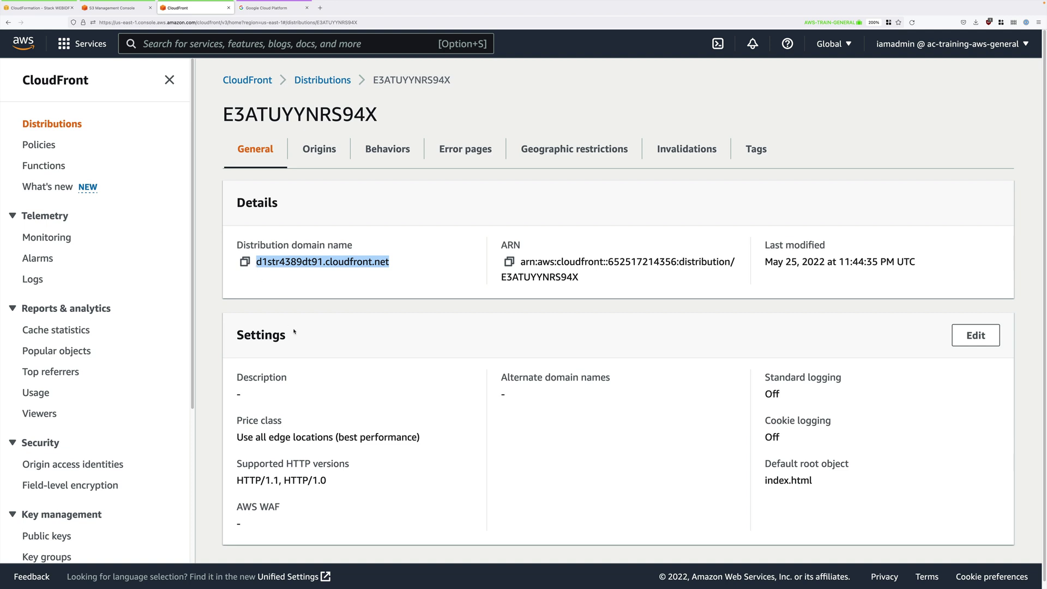
left_click(245, 262)
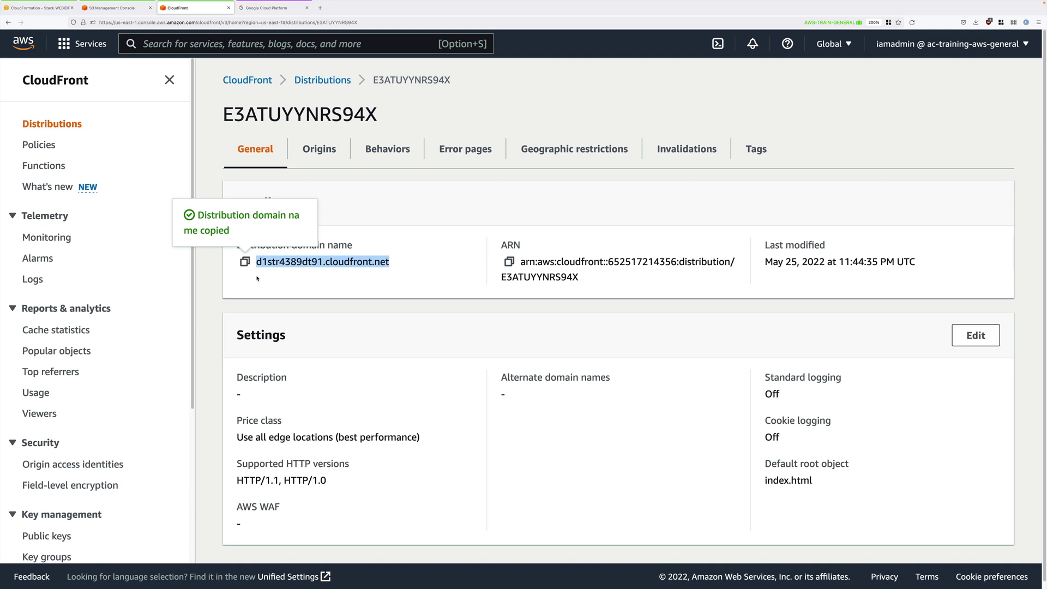